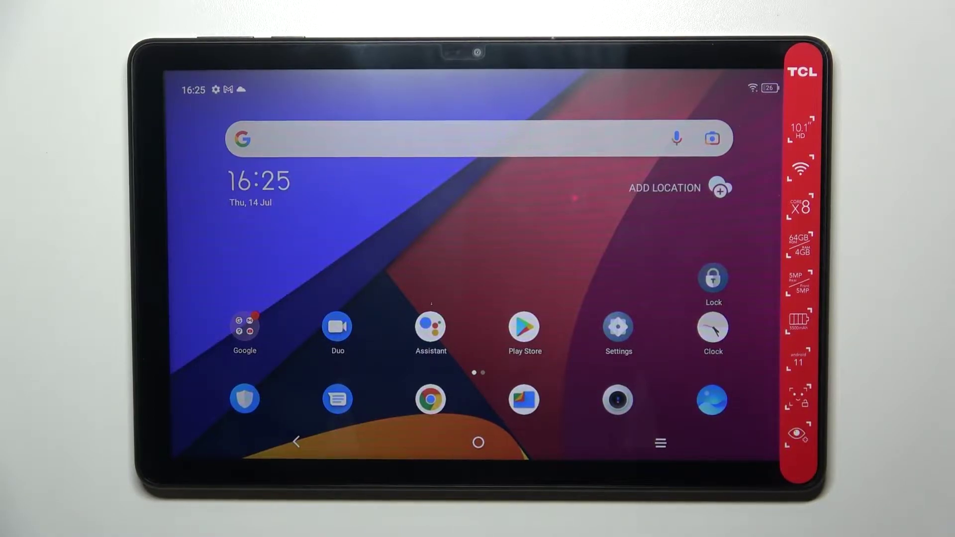
- Open Settings and go to the Display page to reach the Sleep timeout options
click(618, 327)
scroll(533, 298, down, 2)
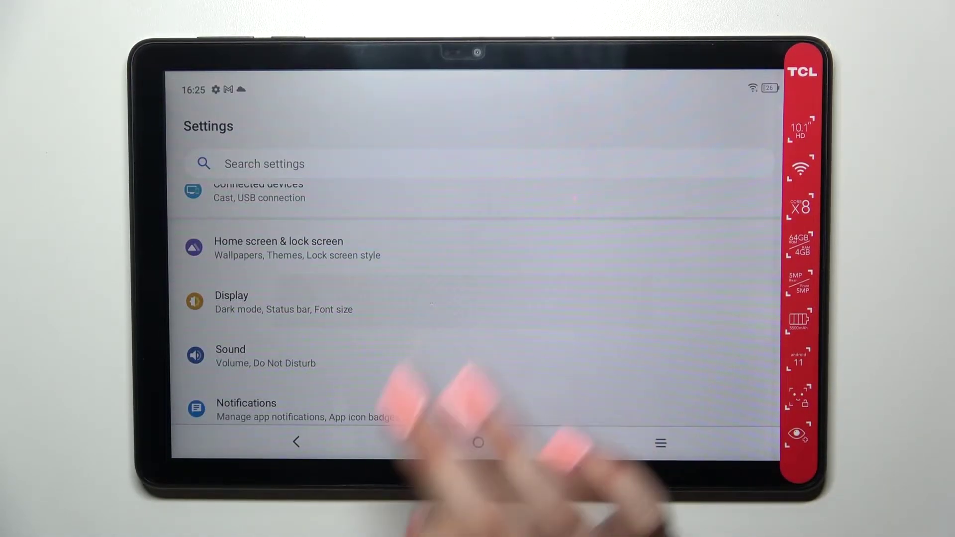
click(448, 303)
scroll(522, 313, down, 3)
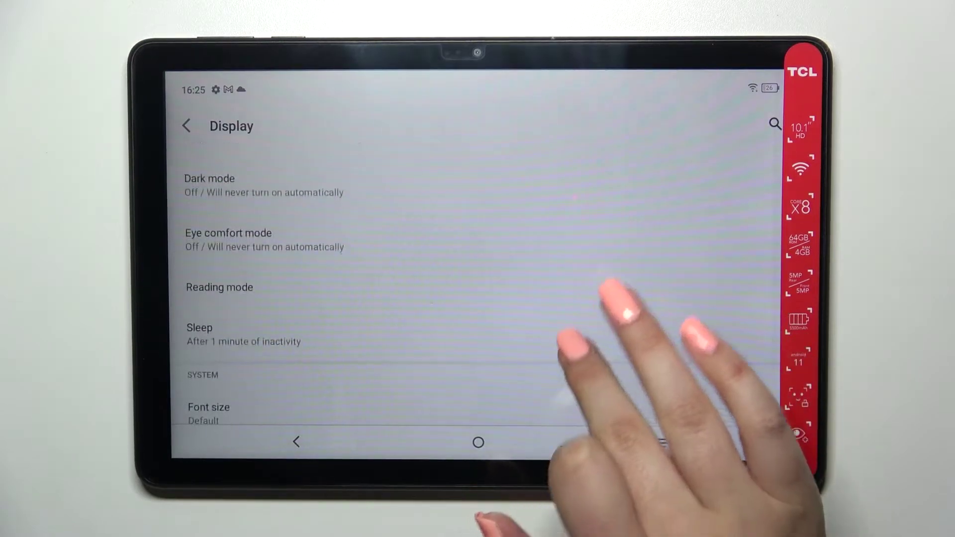
click(447, 298)
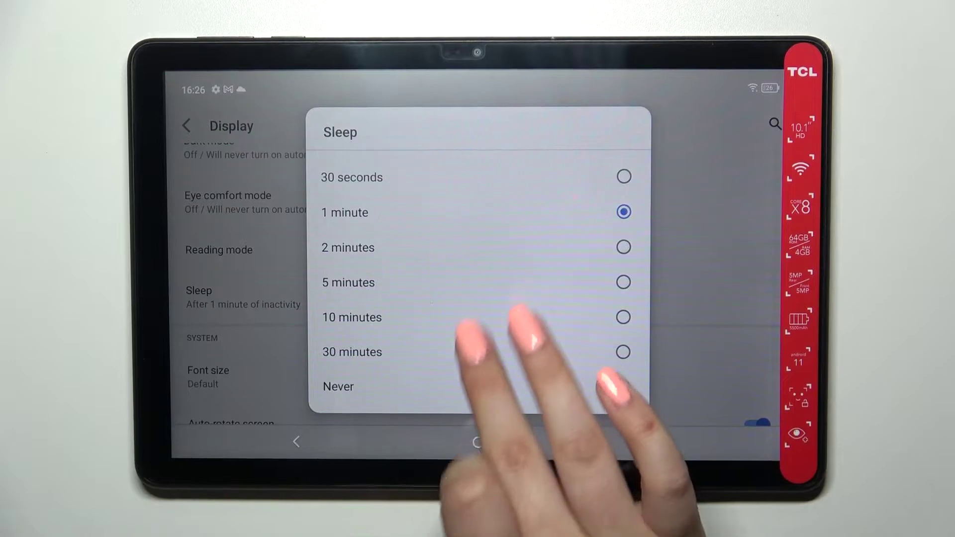
scroll(478, 313, up, 1)
scroll(478, 298, down, 1)
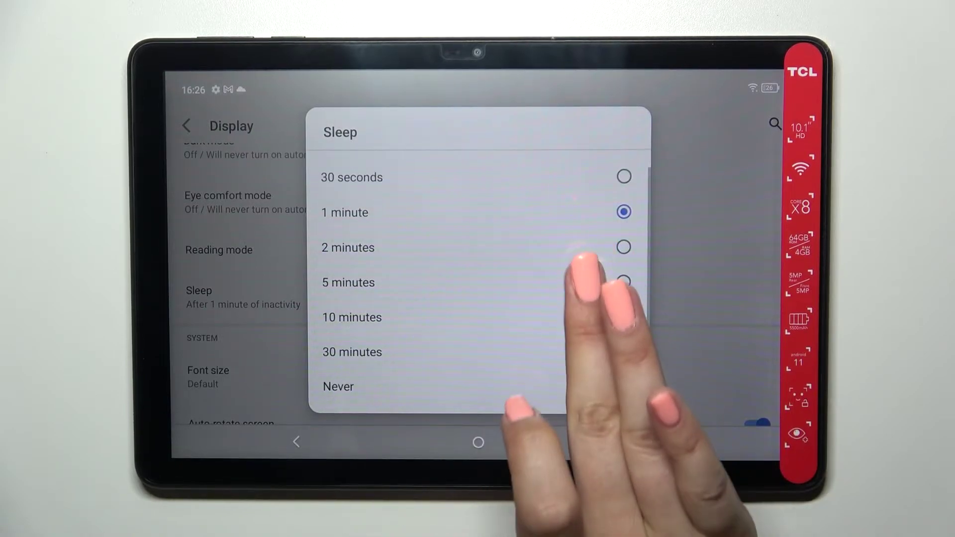
scroll(478, 298, up, 1)
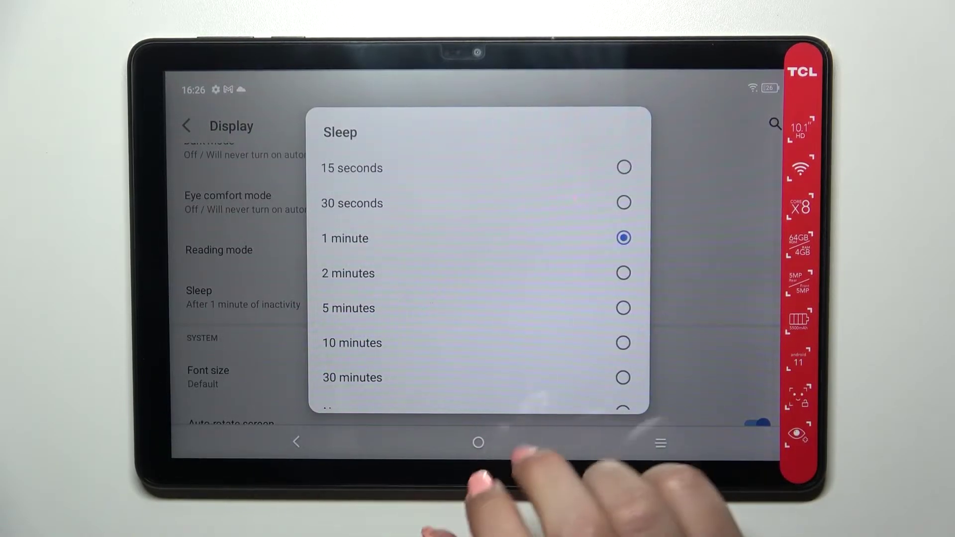
scroll(478, 321, down, 1)
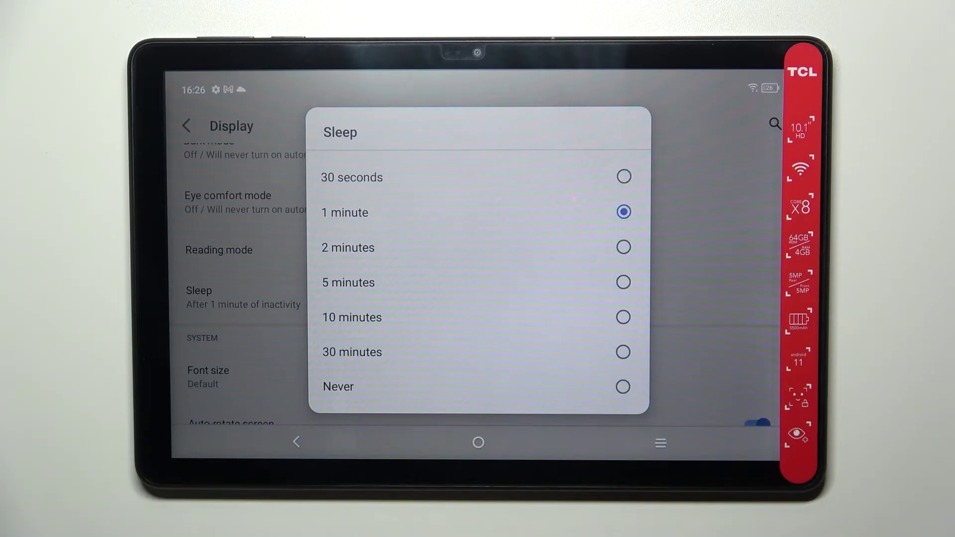
- Choose the 5 minutes option for the screen Sleep timeout
click(522, 283)
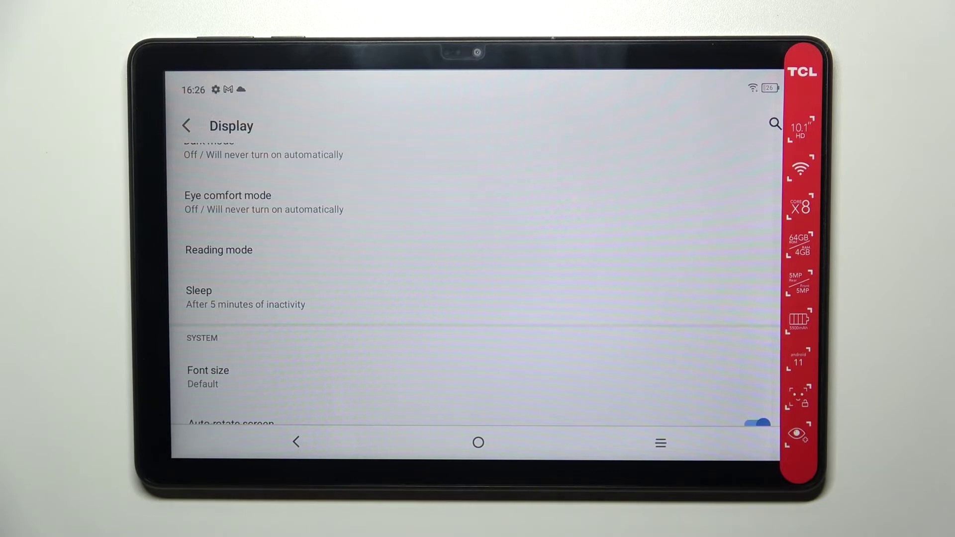
- Go back to the tablet home screen from the Display settings
click(477, 443)
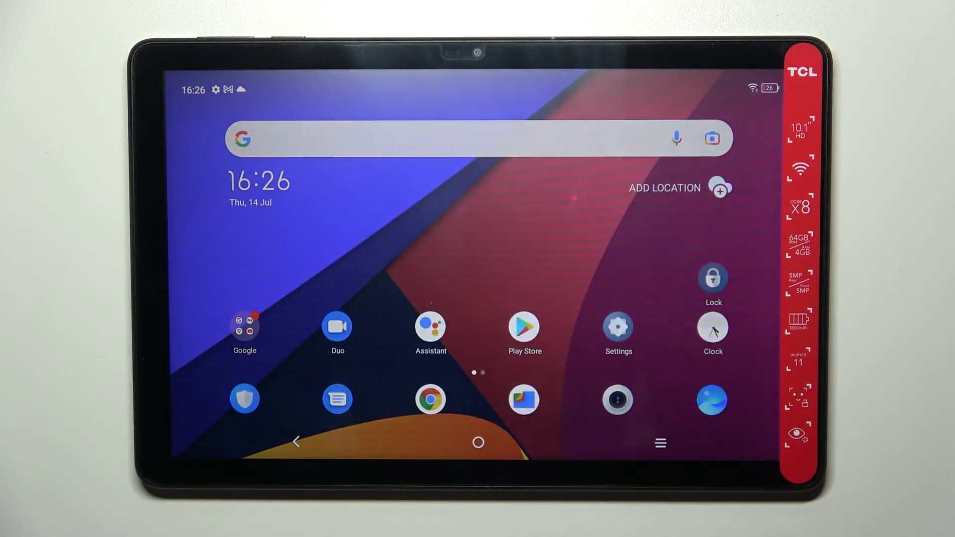